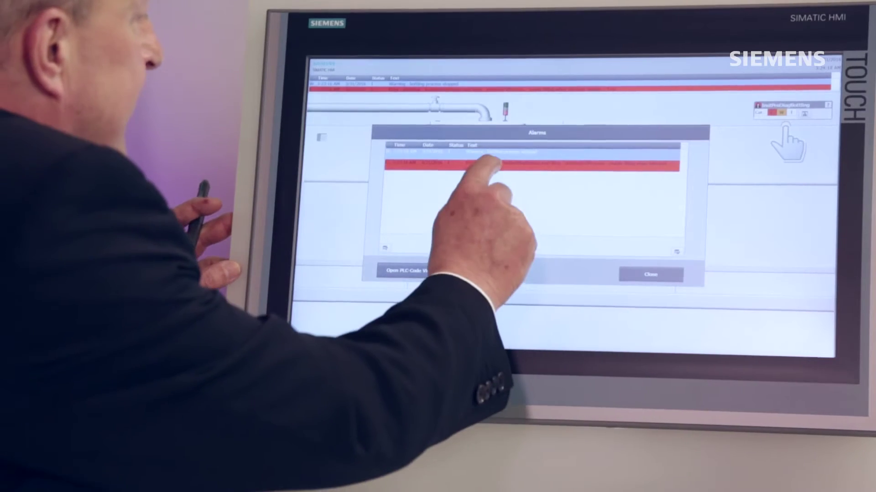
# - Open the PLC code behind the red interlock error alarm and zoom in four times on the rung
pyautogui.click(479, 164)
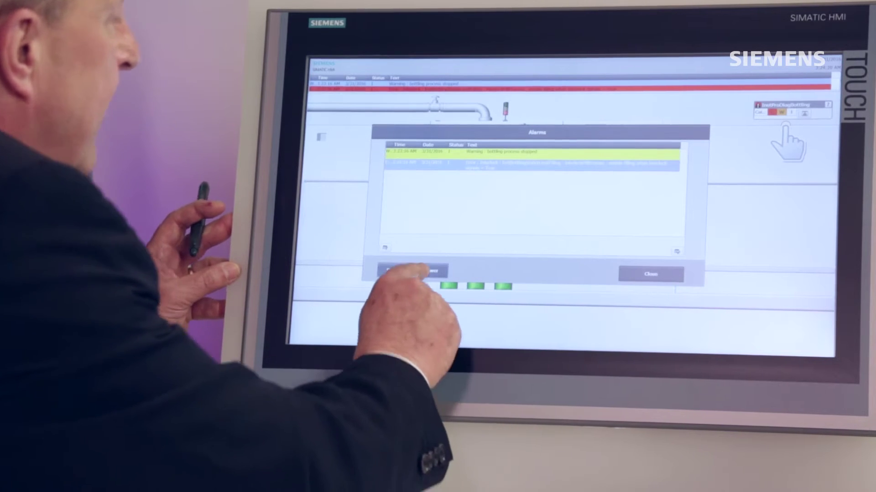
pyautogui.click(408, 270)
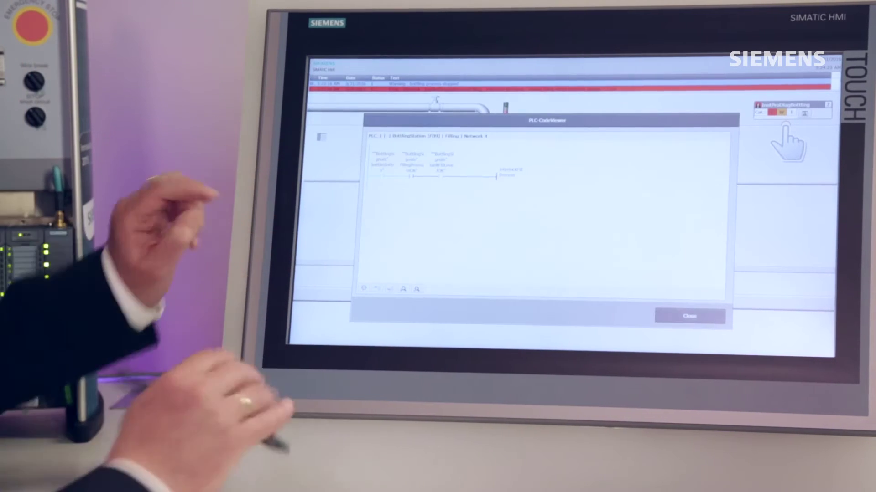
pyautogui.click(403, 290)
pyautogui.click(403, 289)
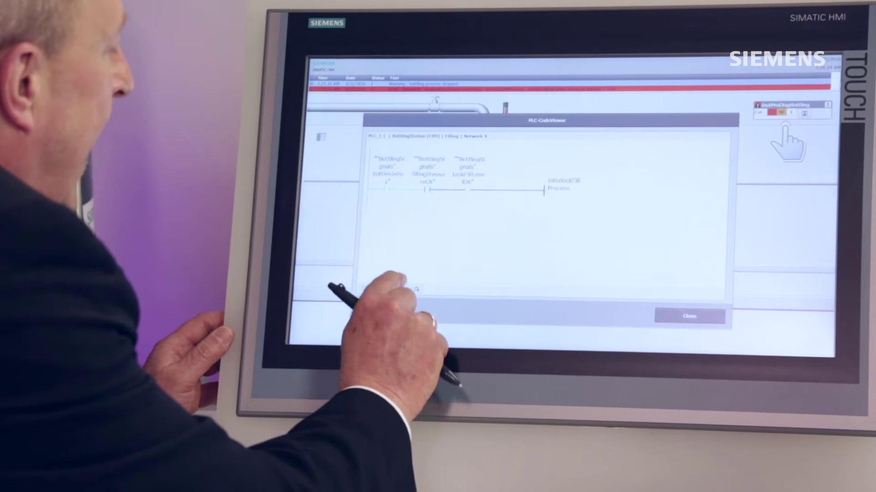
pyautogui.click(404, 289)
pyautogui.click(403, 290)
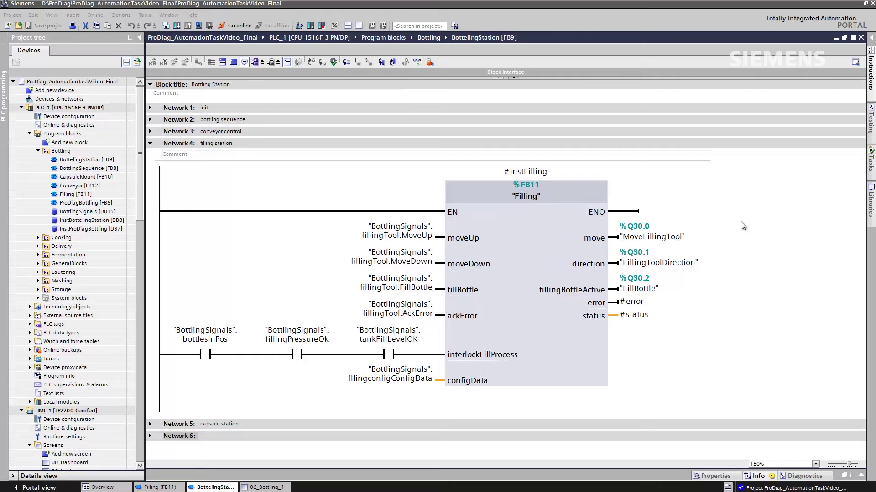
# - Open the Filling FB11 block from its call in Network 4, then select the bottlesInPos contact
pyautogui.click(491, 212)
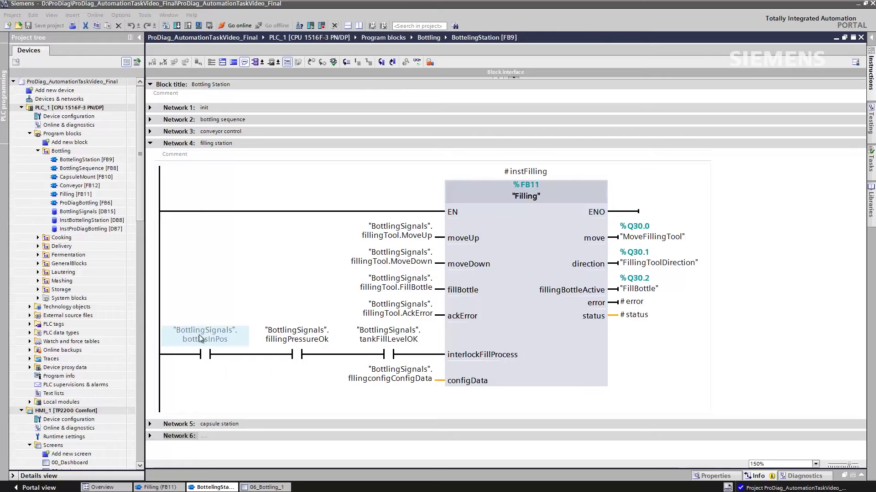
pyautogui.click(182, 331)
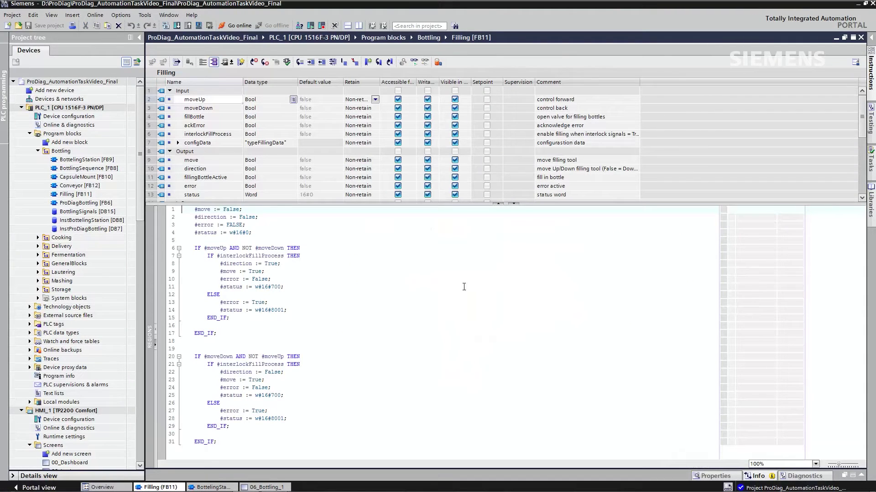
# - Select the interlockFillProcess Bool input in row 6 of FB11's interface
pyautogui.click(151, 133)
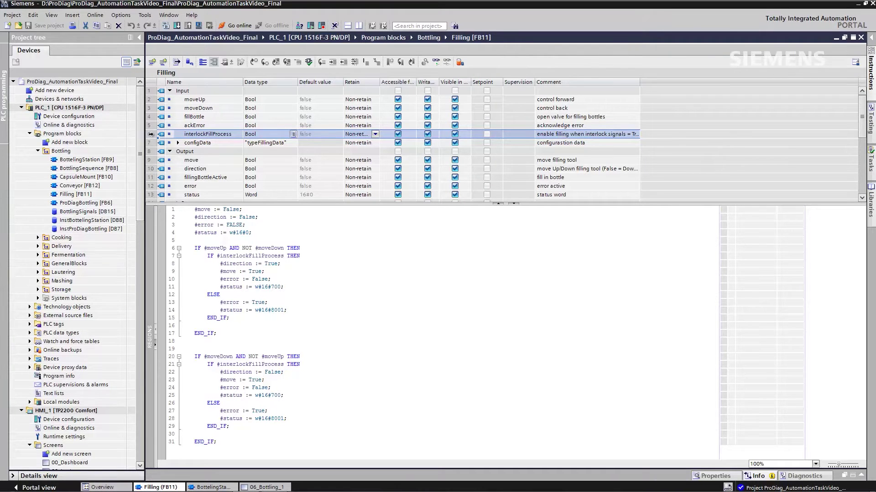
# - Add Supervision_1 to interlockFillProcess and bring up its Supervision type list
pyautogui.rightClick(151, 134)
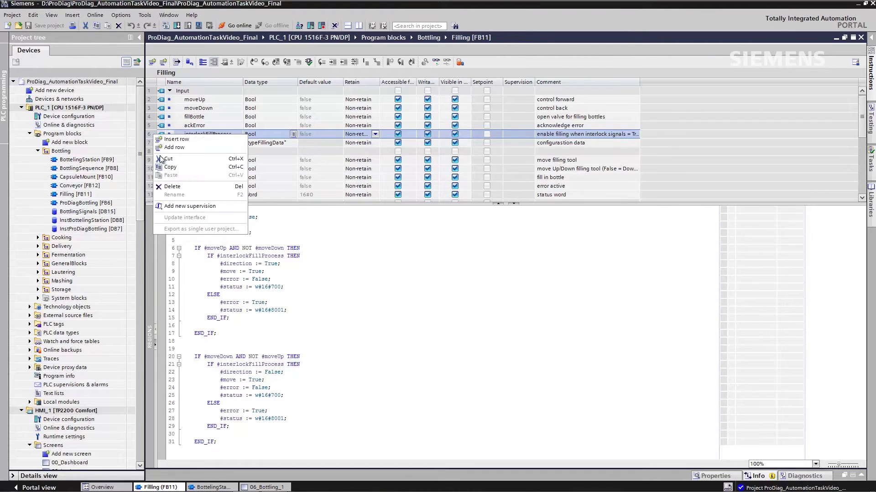
pyautogui.click(166, 208)
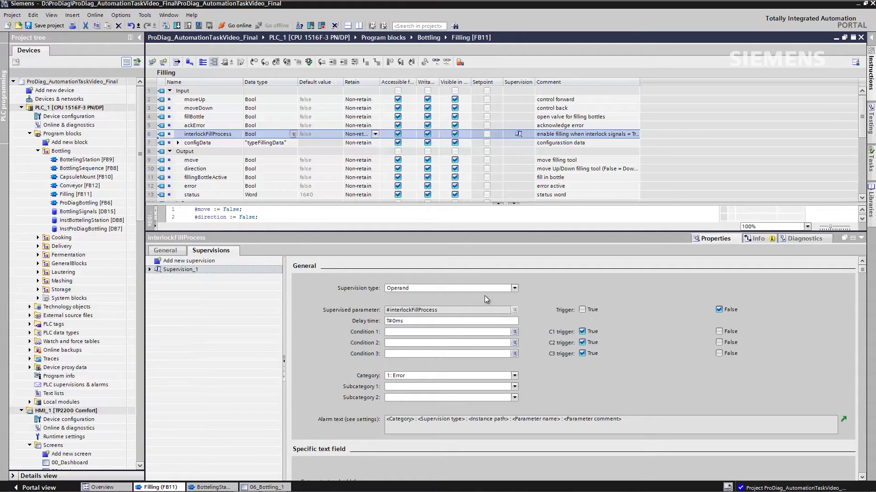
pyautogui.click(514, 289)
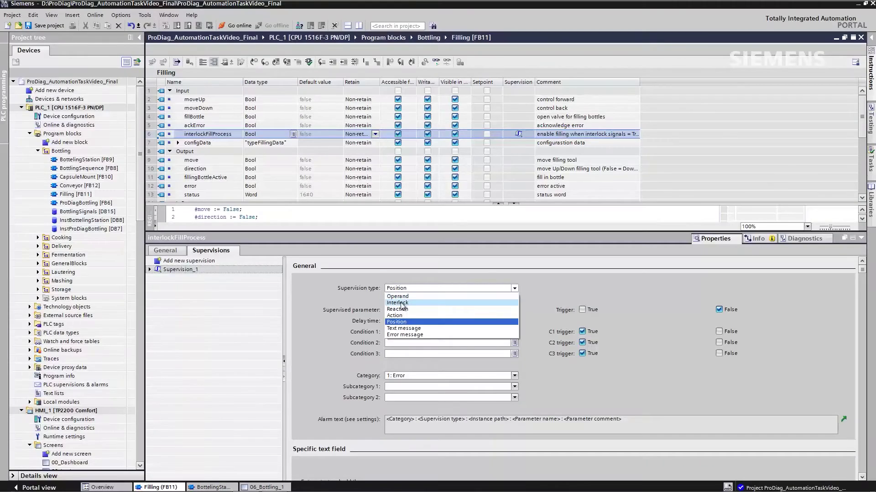
# - Make Supervision_1 an Interlock with actuator #moveDown, then add Supervision_2
pyautogui.click(401, 303)
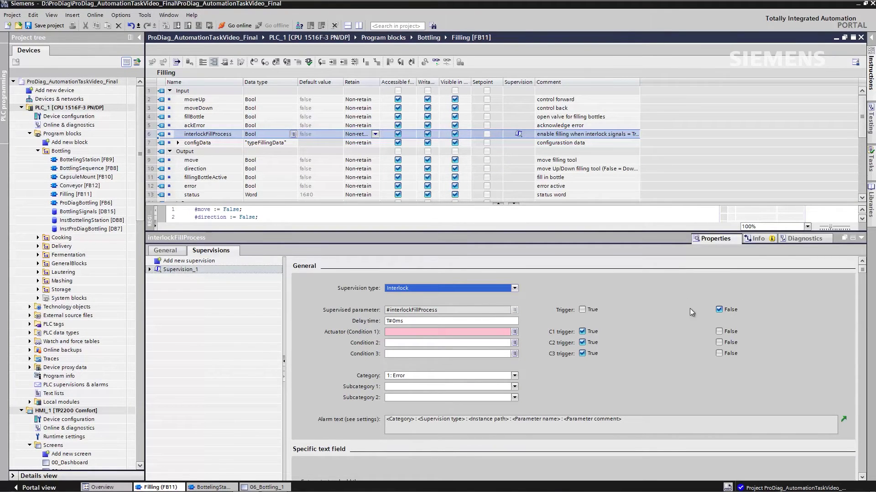
pyautogui.click(423, 333)
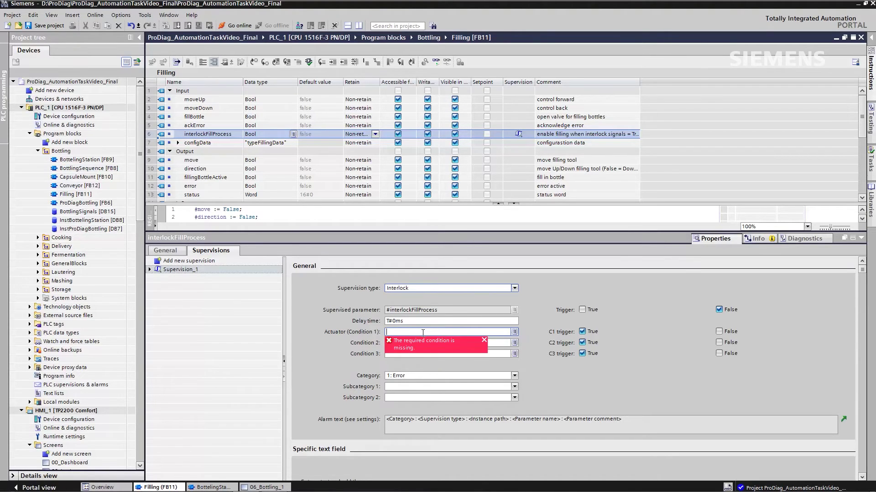
pyautogui.write('move')
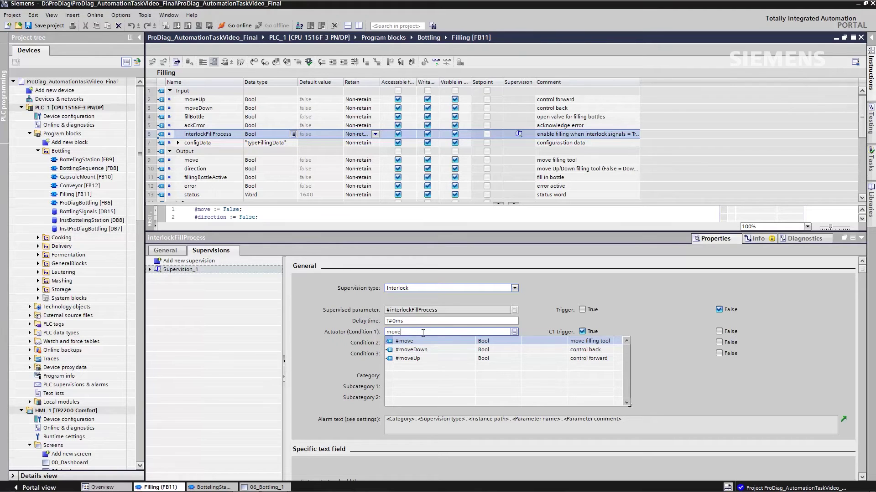
pyautogui.press('Down')
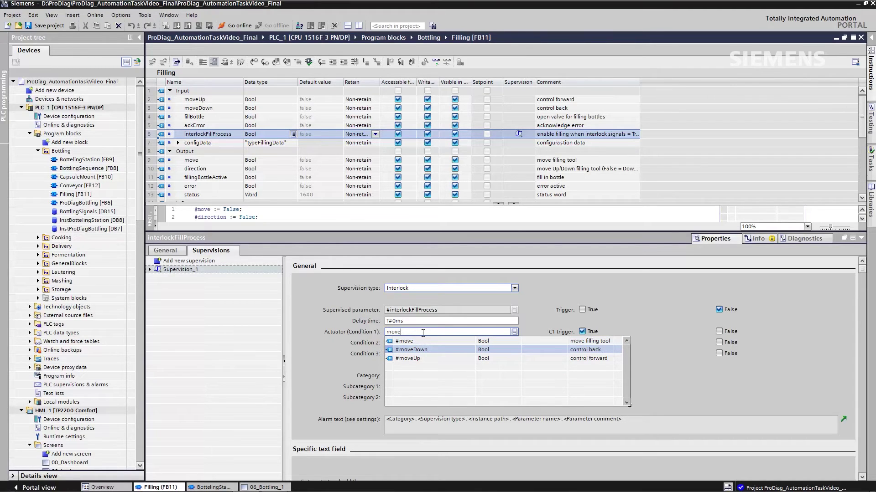
pyautogui.press('Down')
pyautogui.press('Up')
pyautogui.press('Return')
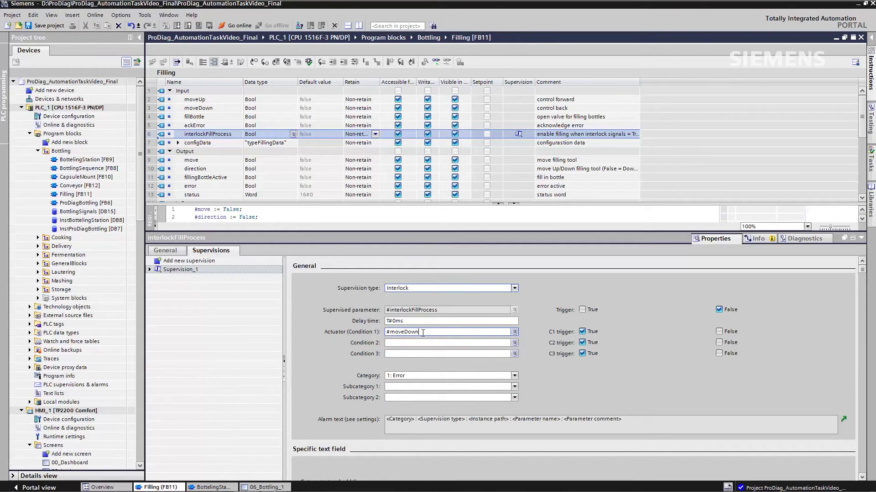
pyautogui.doubleClick(190, 262)
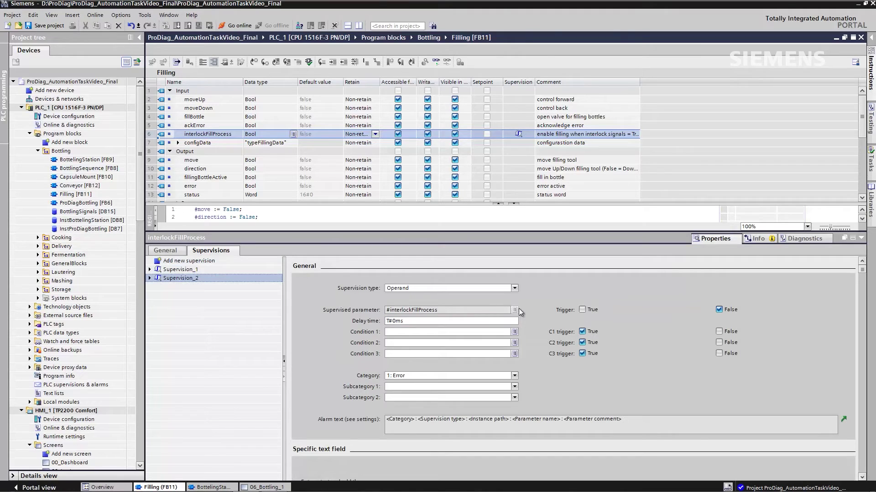
# - Make Supervision_2 an Interlock with #moveUp as its actuator
pyautogui.click(513, 289)
pyautogui.click(503, 303)
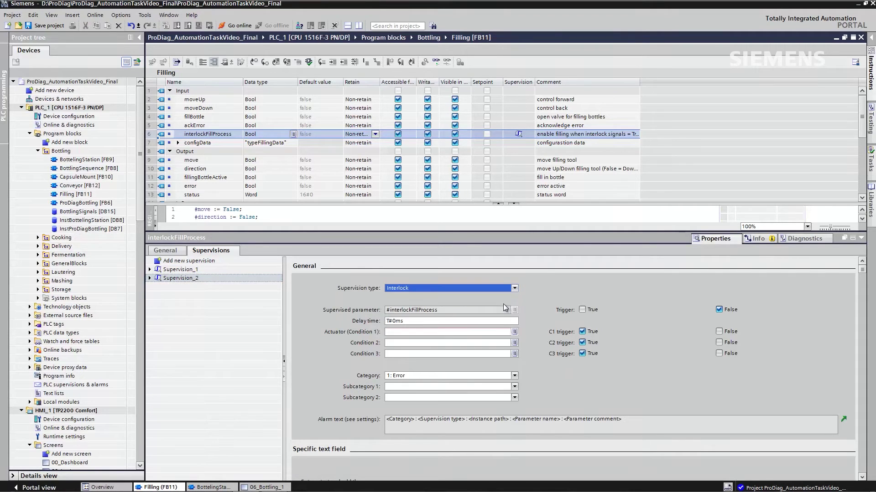
pyautogui.click(466, 332)
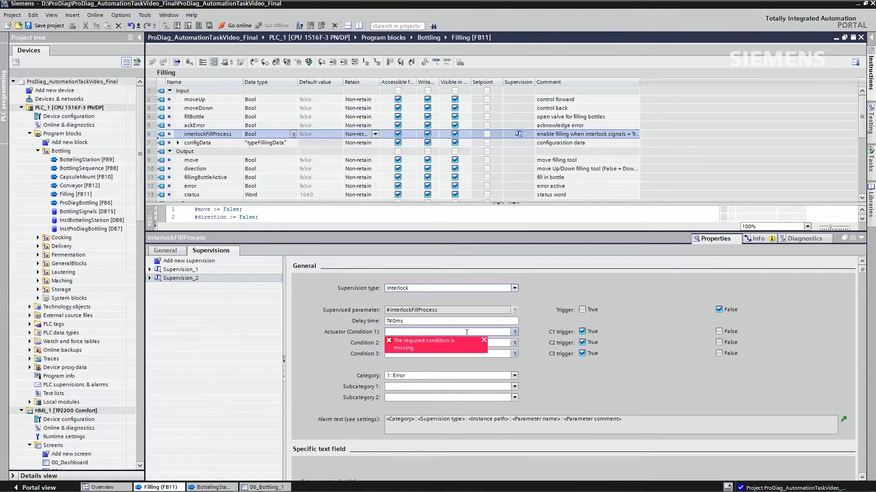
pyautogui.write('mo')
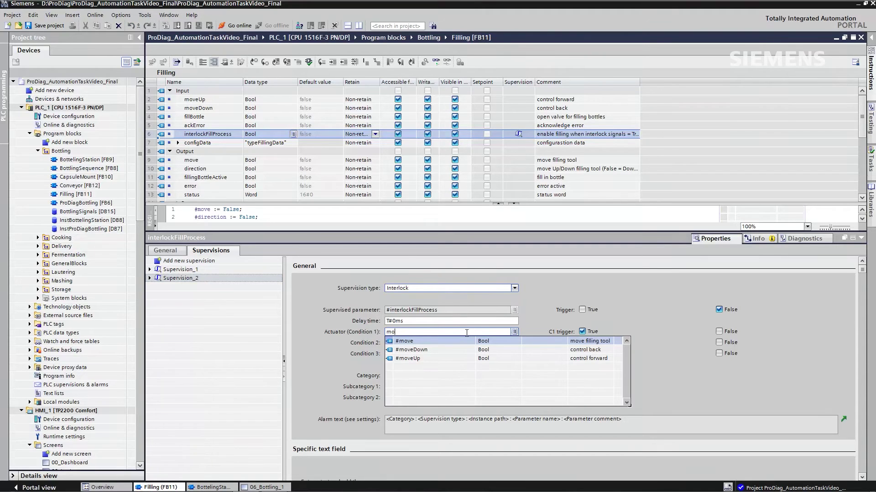
pyautogui.press('Down')
pyautogui.press('Down')
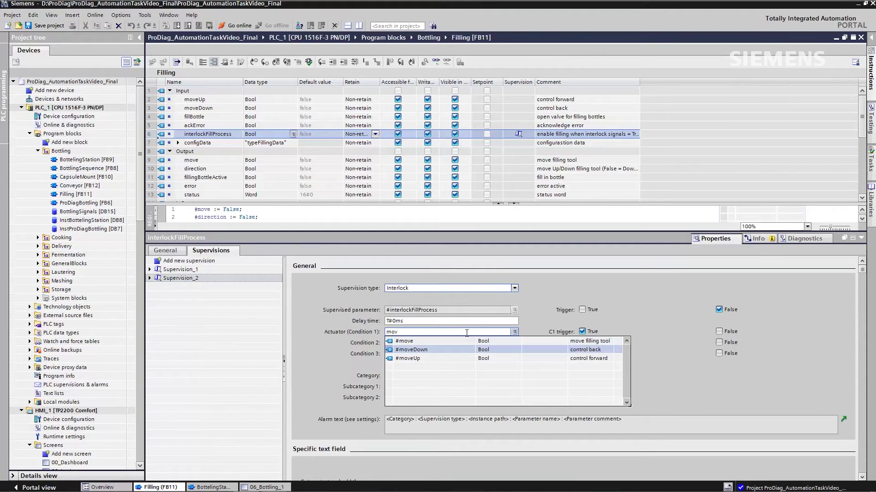
pyautogui.write('ov')
pyautogui.press('Return')
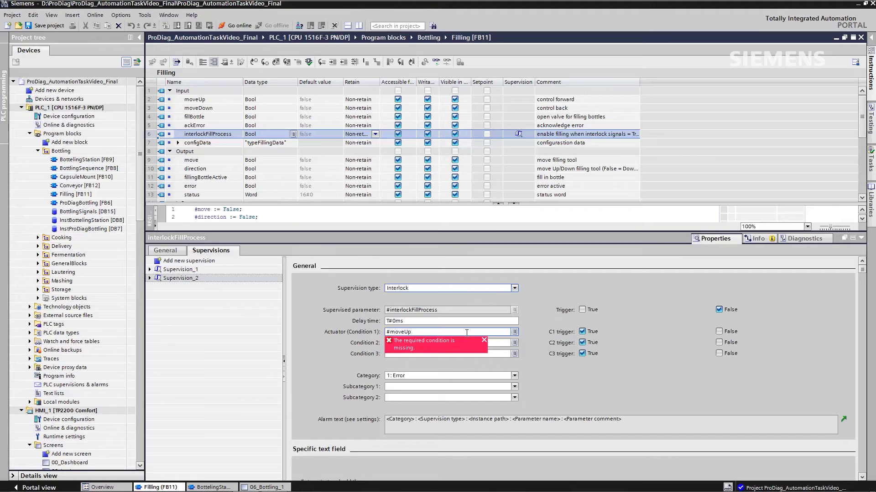
# - Add Supervision_3 as an Interlock and begin entering its #fillBottle actuator
pyautogui.doubleClick(187, 262)
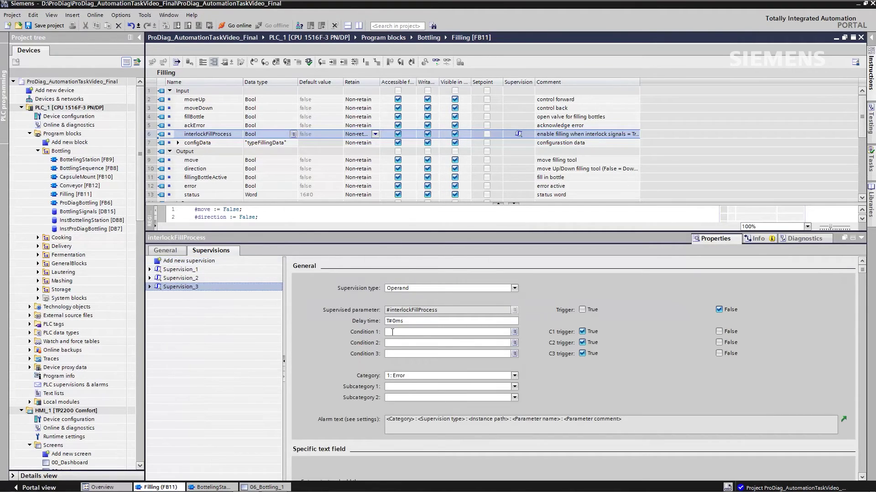
pyautogui.click(514, 288)
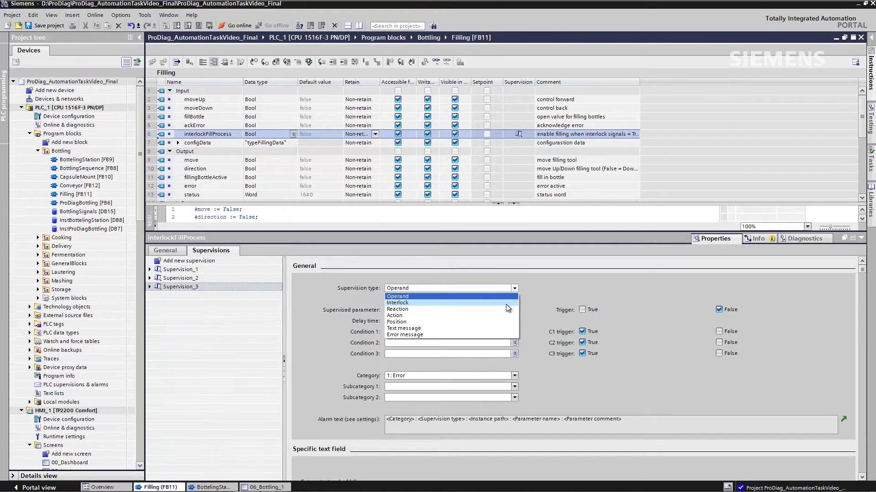
pyautogui.click(506, 299)
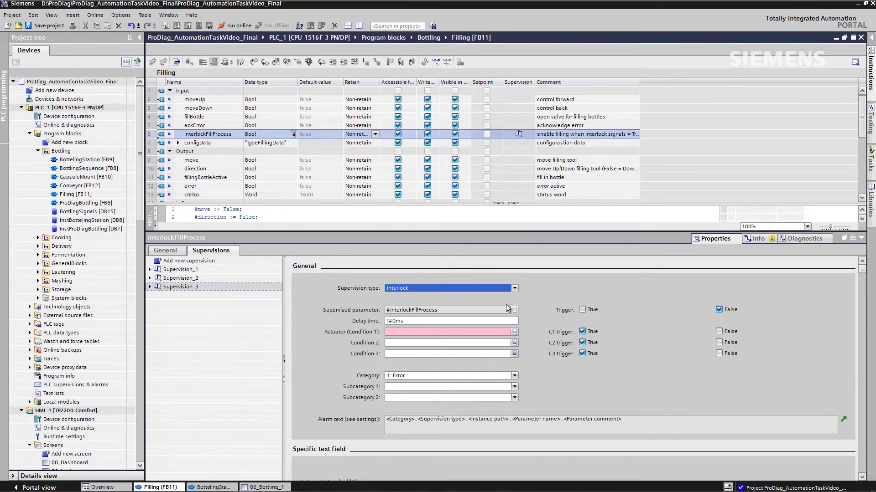
pyautogui.click(428, 333)
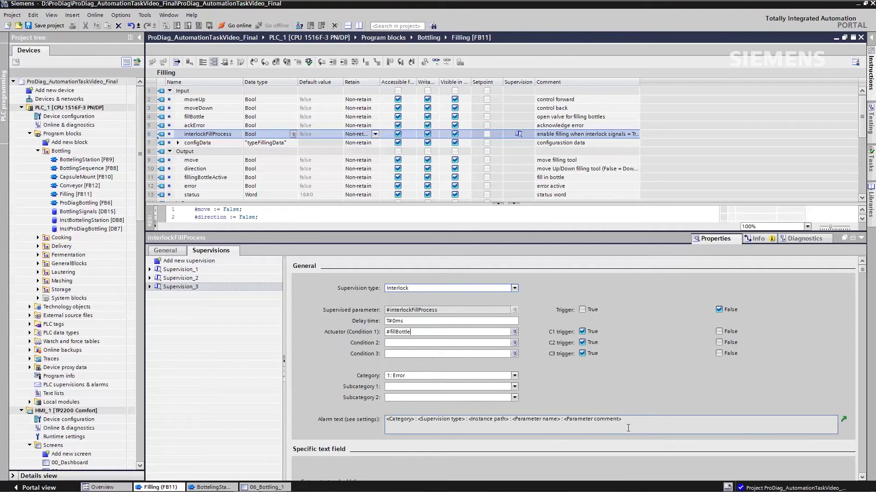
# - Show the supervision alarm text settings, then open the 06_Bottling_1 HMI screen from the project tree
pyautogui.click(843, 422)
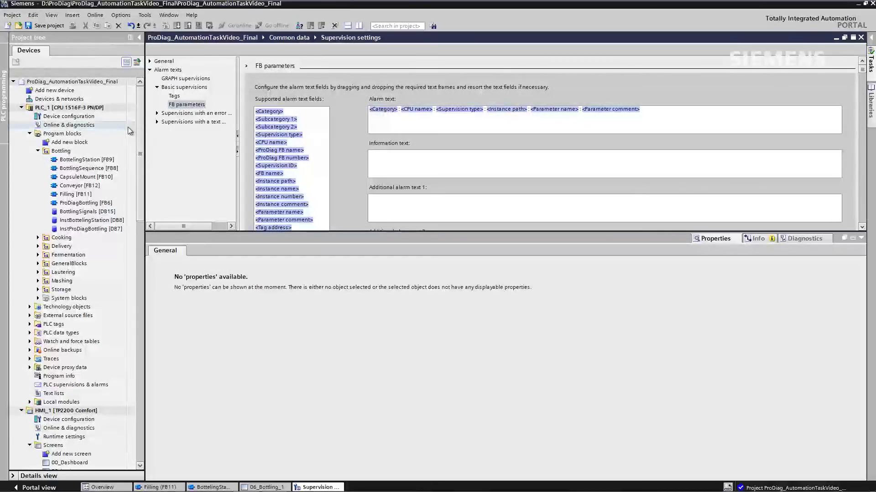
pyautogui.moveTo(137, 130); pyautogui.dragTo(151, 257)
pyautogui.click(92, 205)
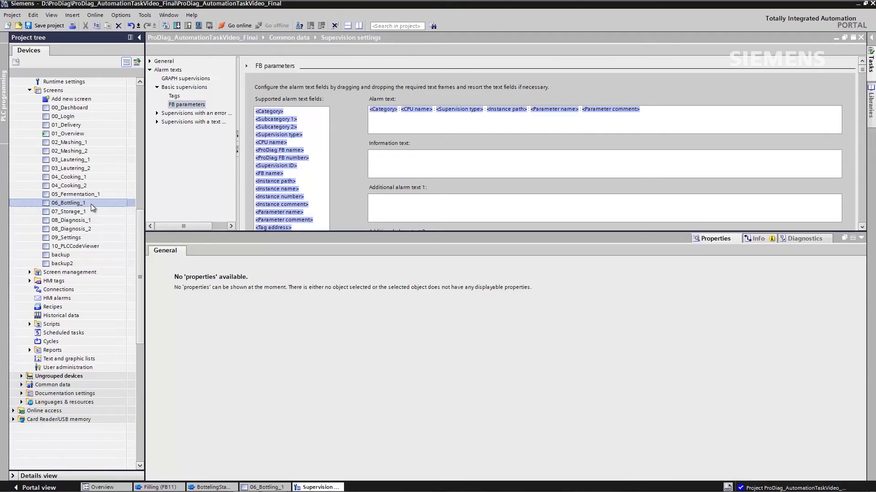
pyautogui.doubleClick(93, 208)
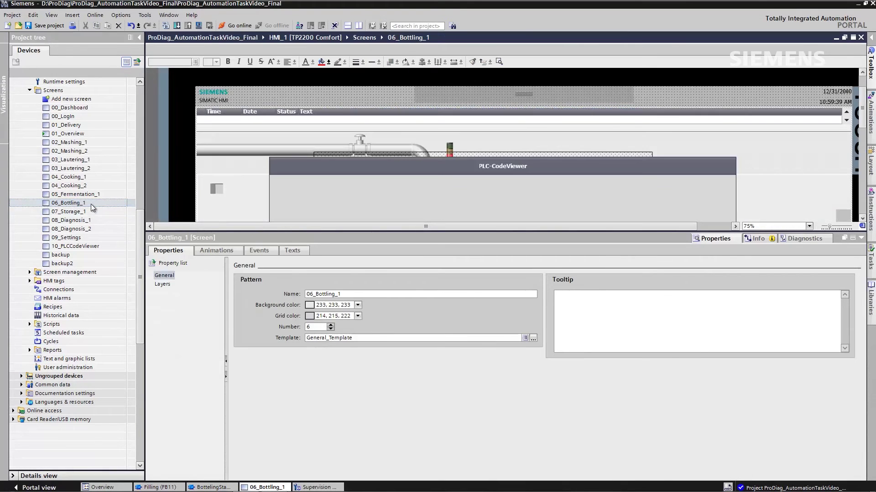
# - Collapse the Inspector and place a PLC code viewer from the Toolbox into the PLC-CodeViewer pop-up
pyautogui.click(860, 239)
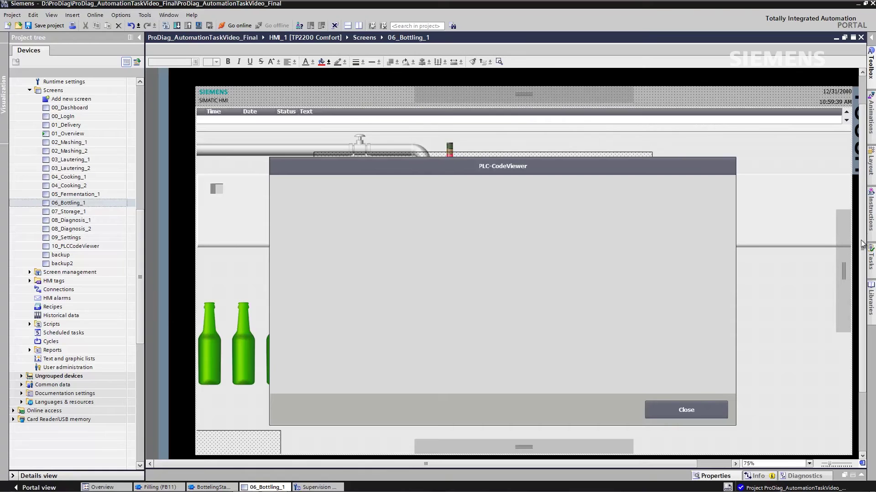
pyautogui.click(871, 78)
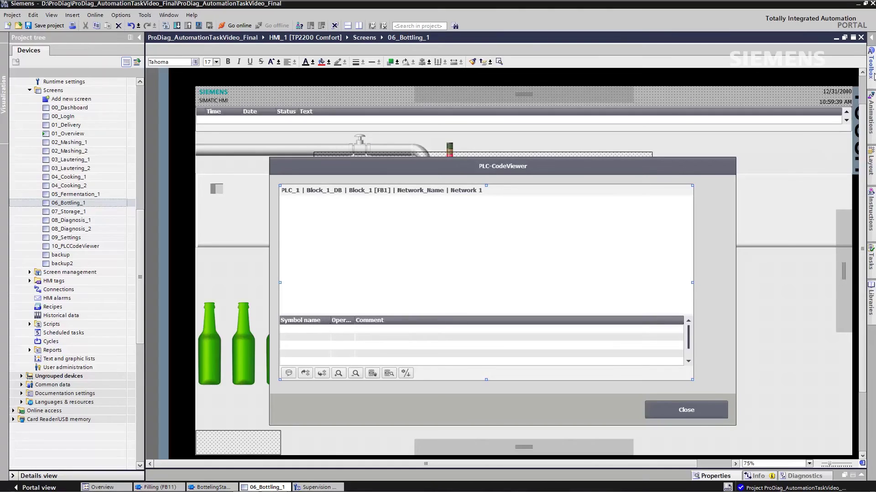
pyautogui.click(871, 68)
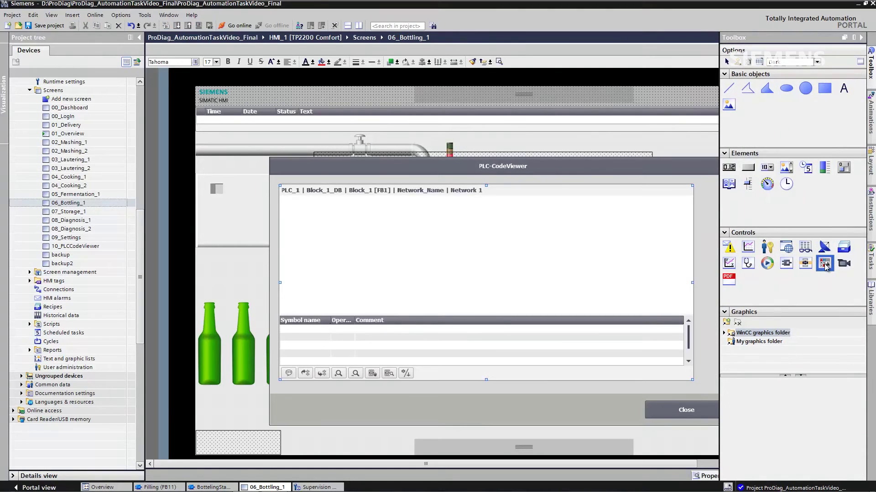
# - Place a ProDiag overview at the screen's top right and set its tag to InstProDiagBottling_State
pyautogui.moveTo(697, 193); pyautogui.dragTo(652, 139)
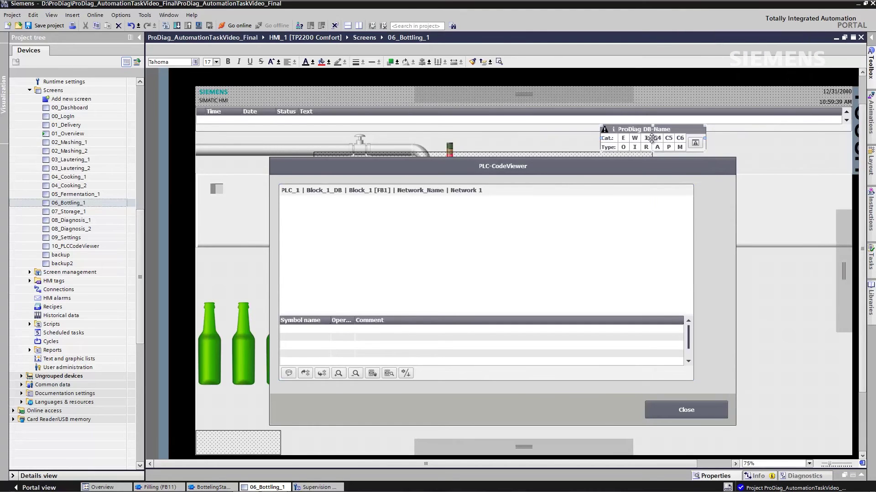
pyautogui.rightClick(652, 140)
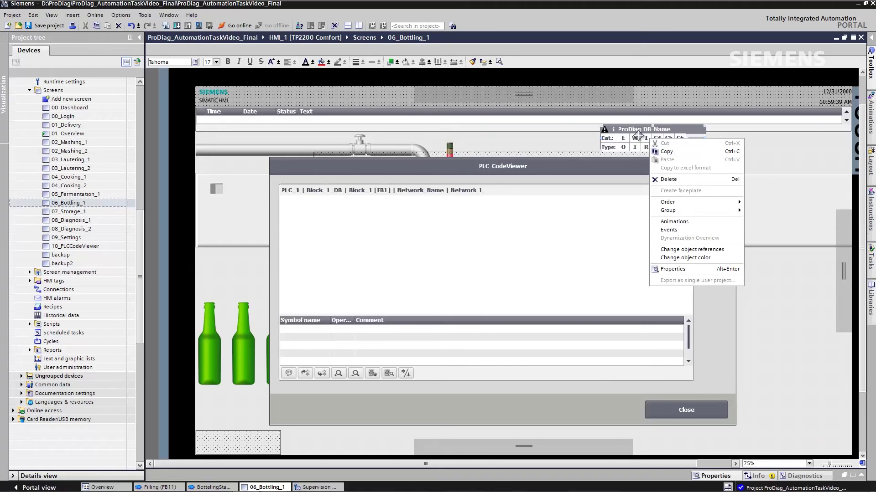
pyautogui.hotkey('alt', 'Return')
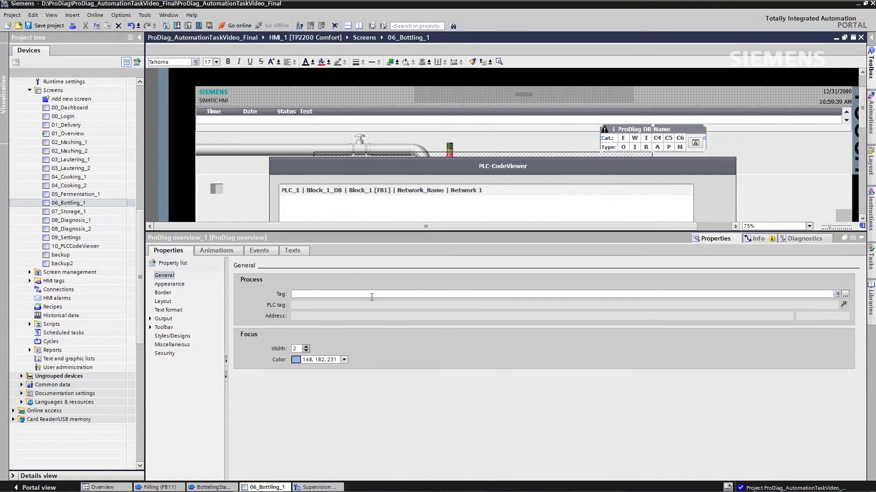
pyautogui.click(371, 294)
pyautogui.write('in')
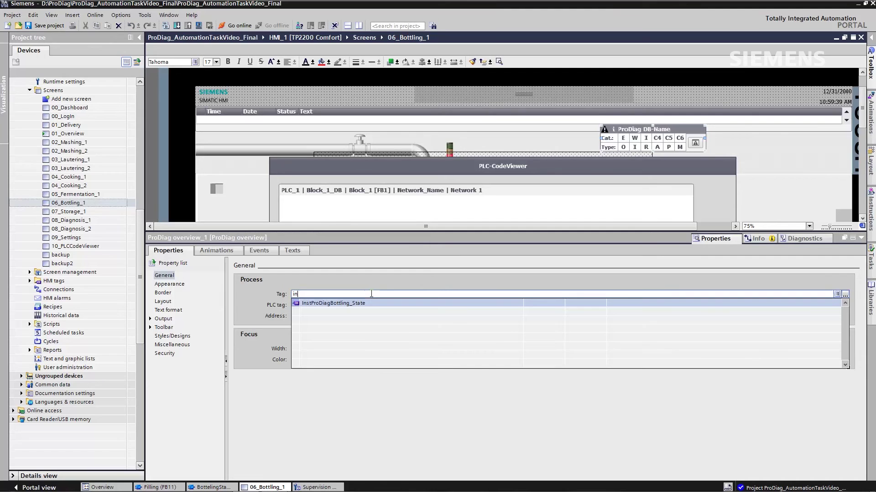
pyautogui.write('s')
pyautogui.press('Return')
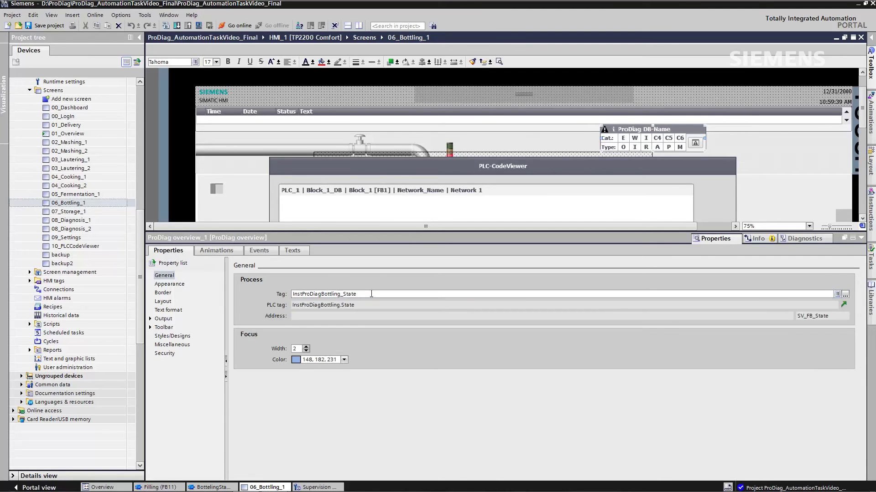